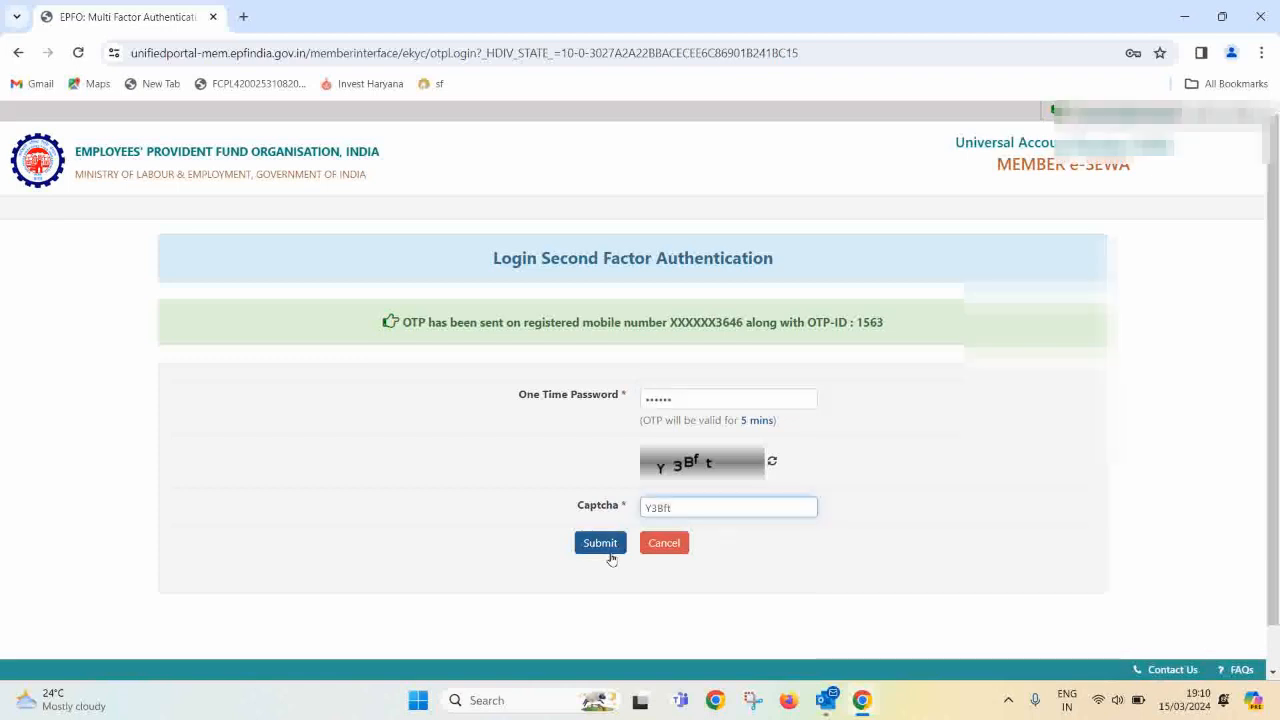
# - Submit the login second-factor verification, then dismiss the password-update offer and the incomplete e-Nomination alert
pyautogui.click(615, 551)
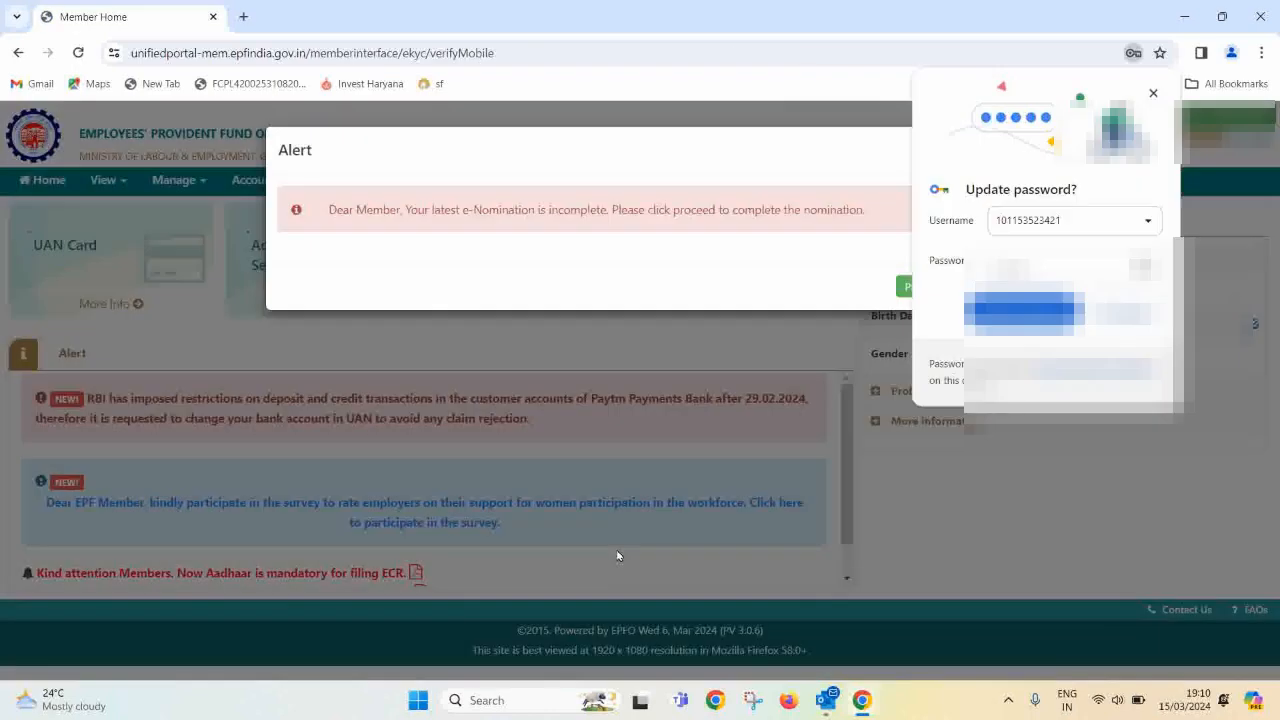
pyautogui.click(1124, 314)
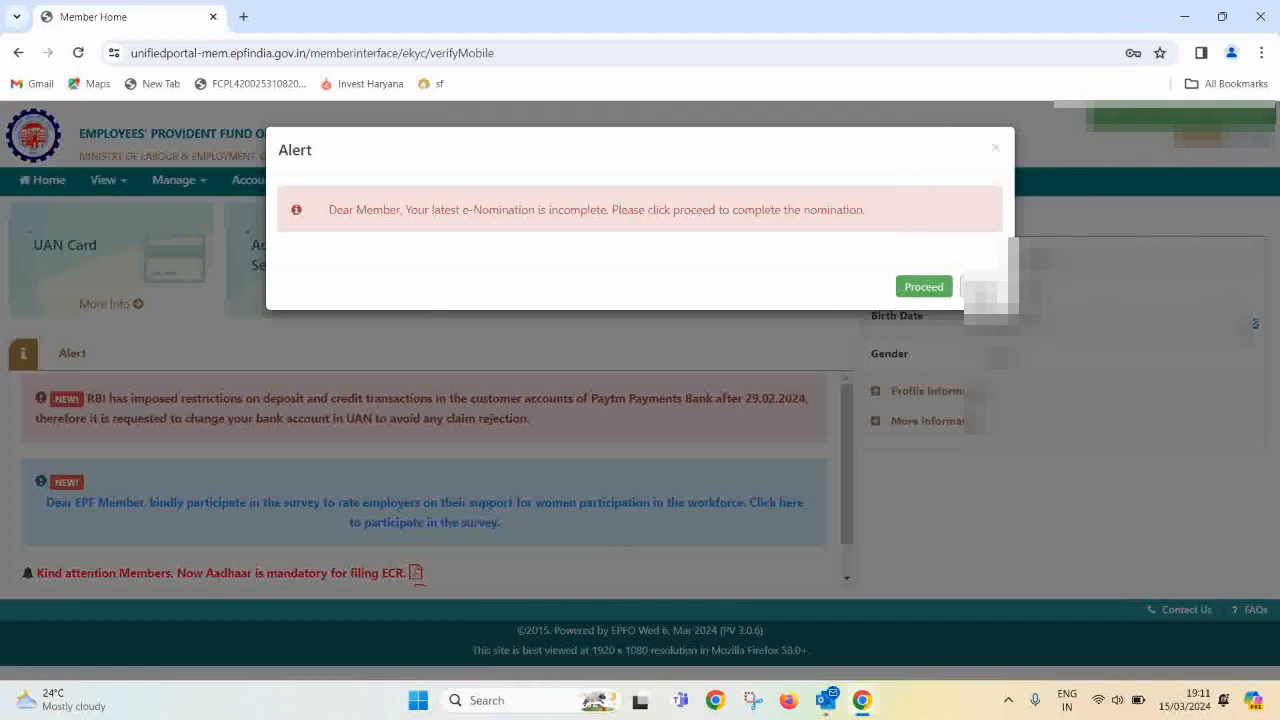
pyautogui.click(968, 287)
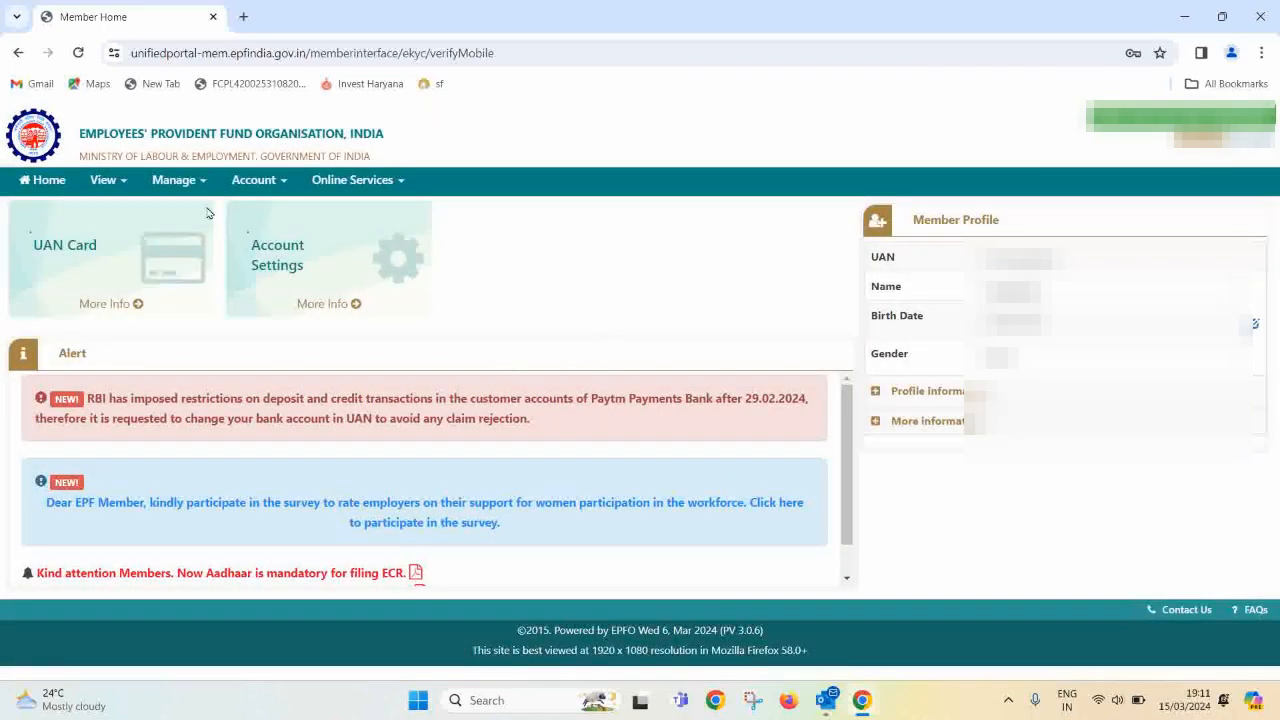
# - Open the Joint Declaration form and load the member details for the chosen member ID
pyautogui.click(184, 189)
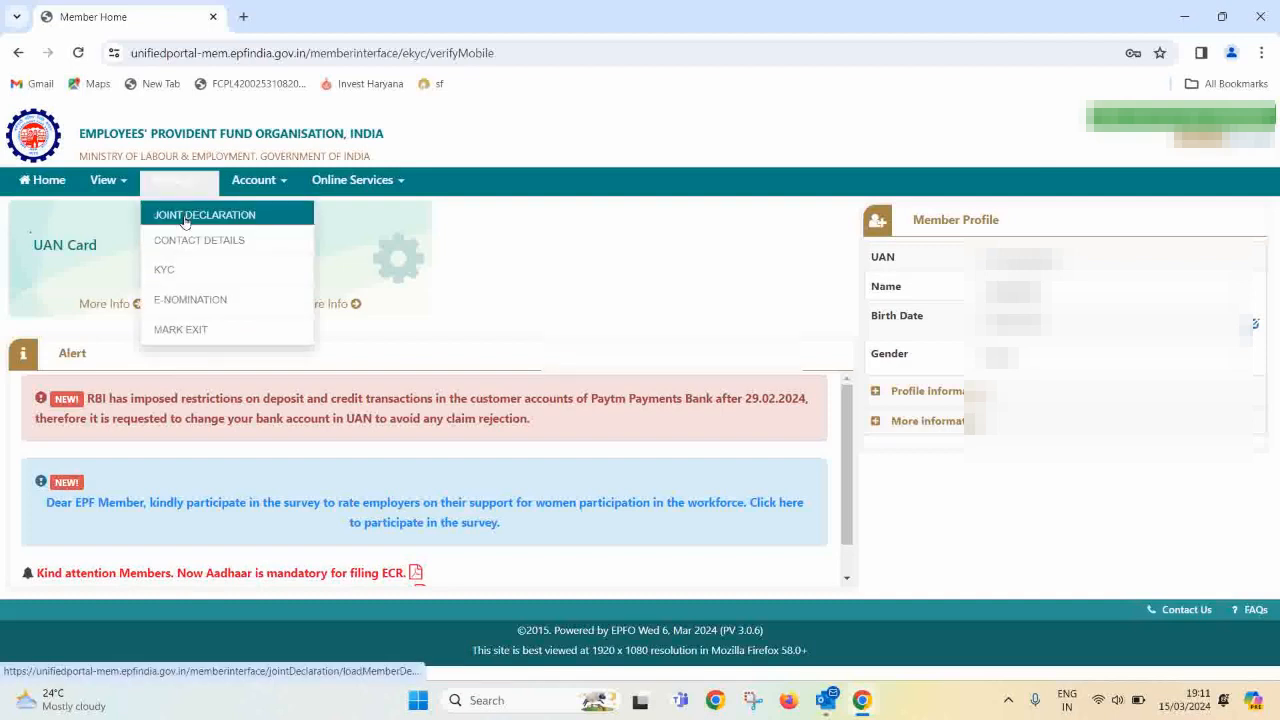
pyautogui.click(184, 222)
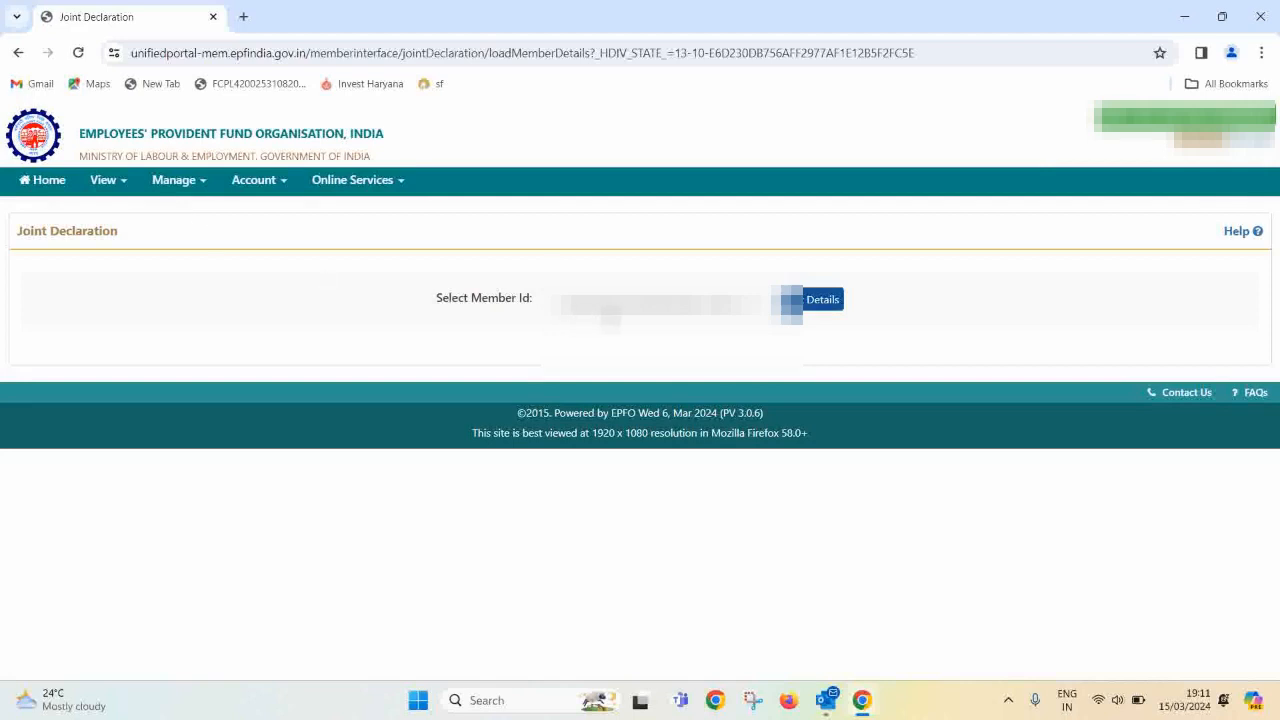
pyautogui.click(660, 299)
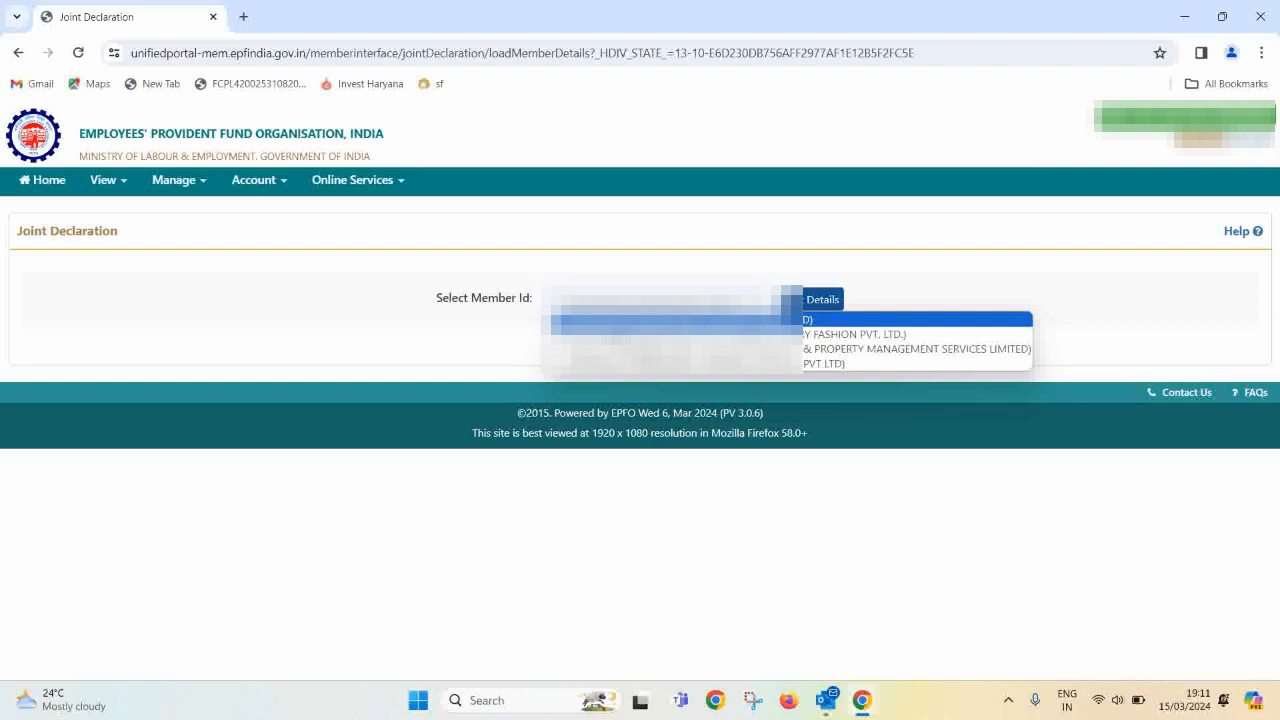
pyautogui.press('Down')
pyautogui.press('Down')
pyautogui.press('Up')
pyautogui.press('Up')
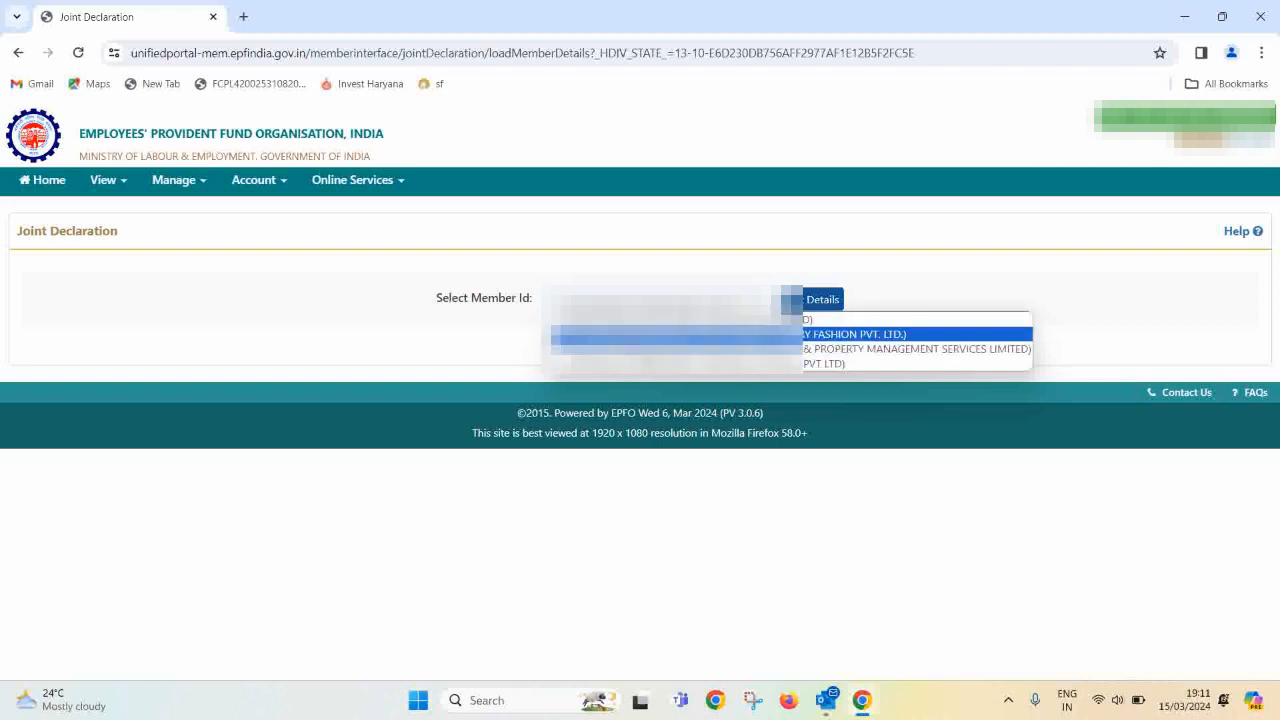
pyautogui.press('Return')
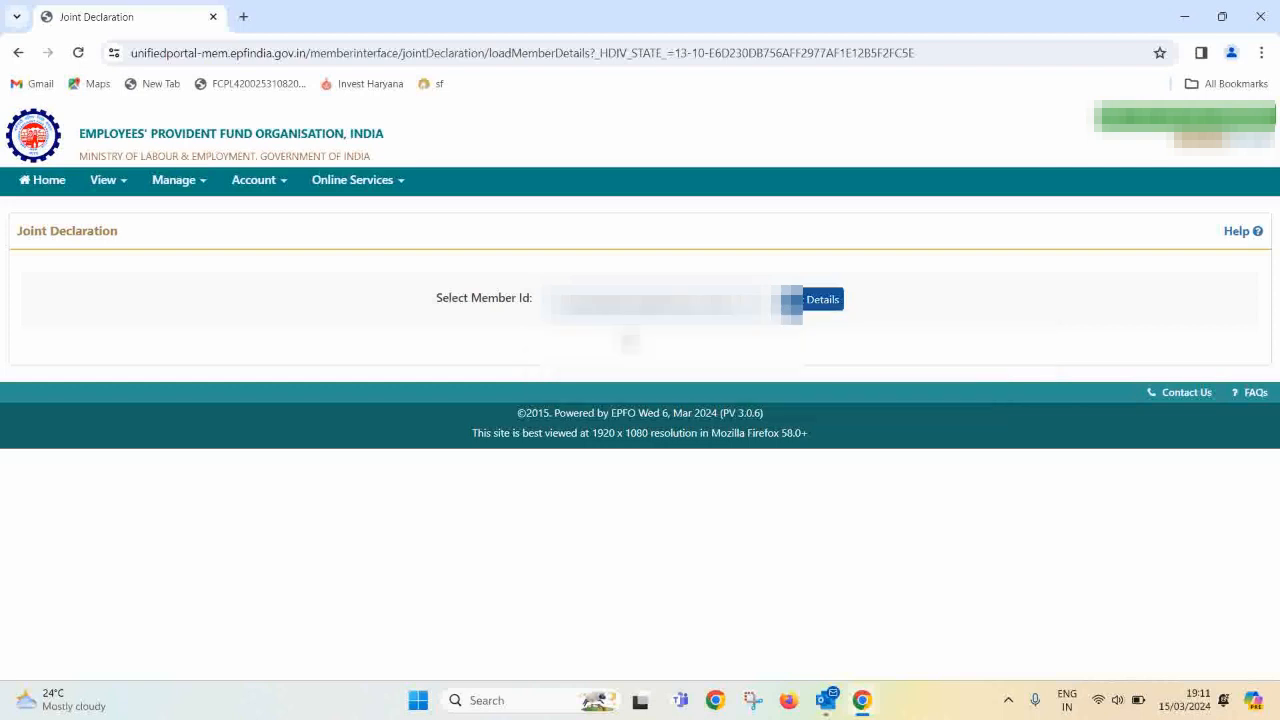
pyautogui.click(823, 300)
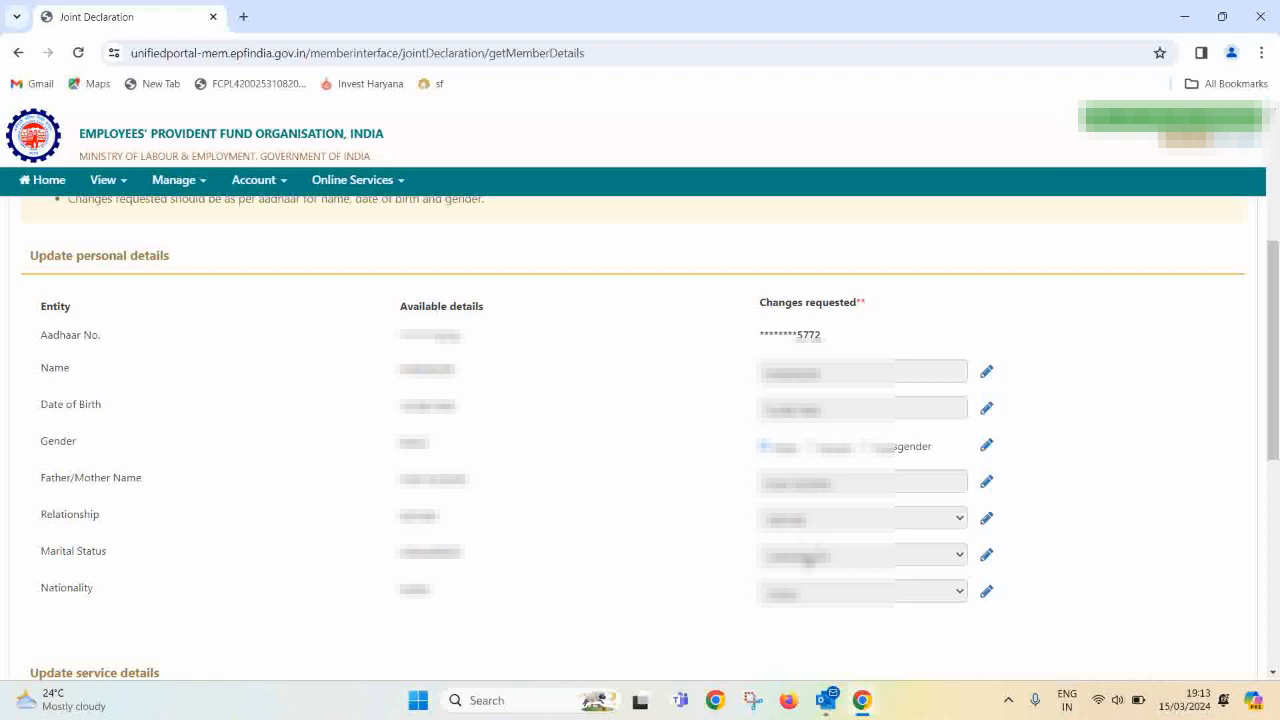
# - Unlock the requested change for Marital Status in the personal details and set it to MARRIED
pyautogui.click(986, 556)
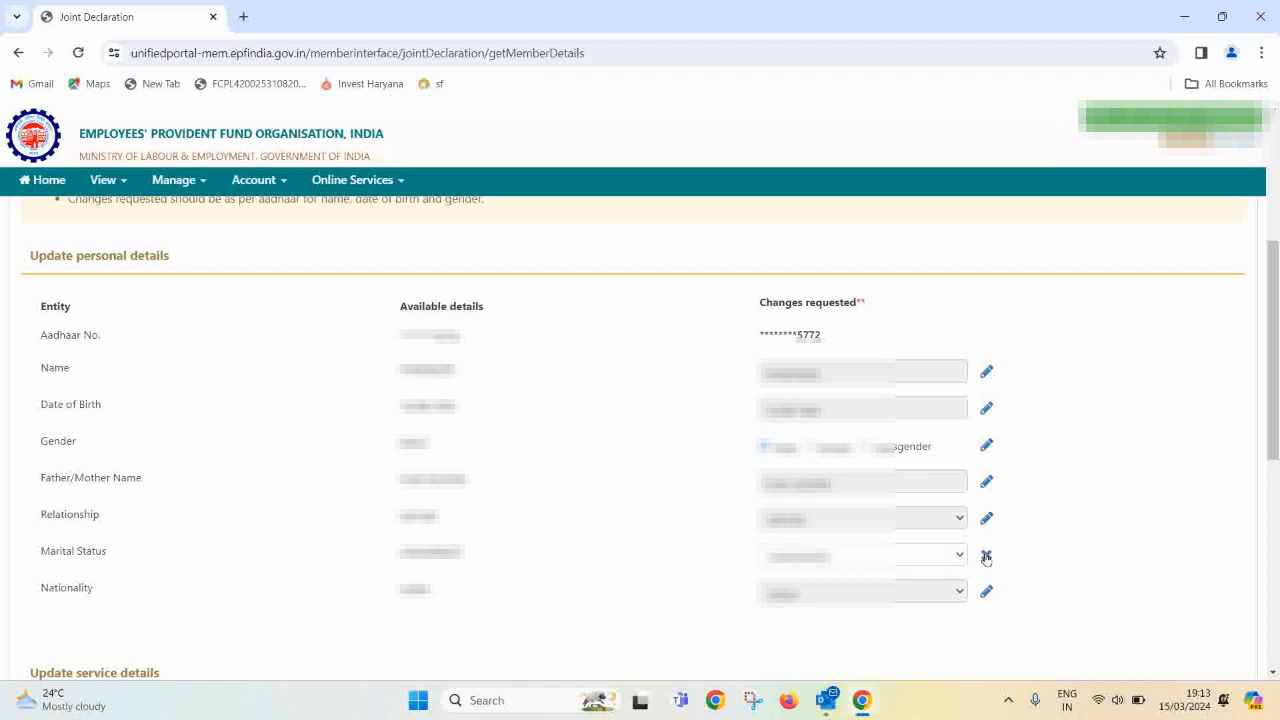
pyautogui.click(879, 560)
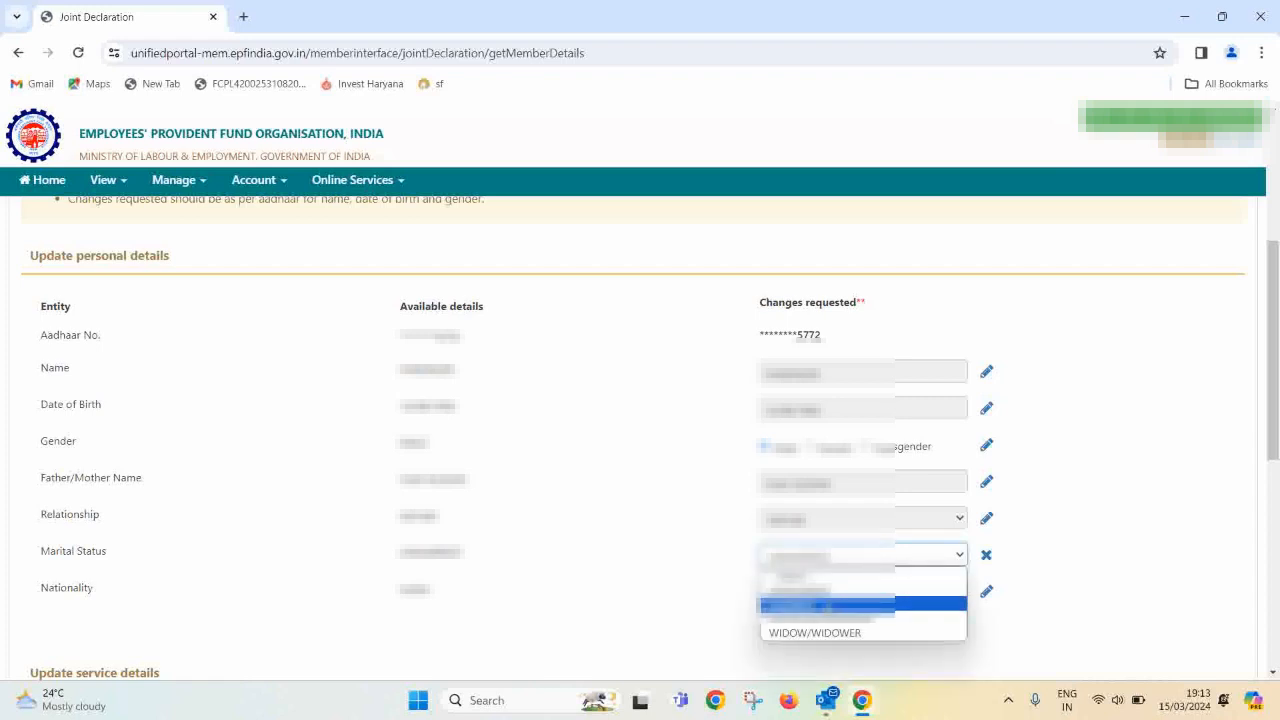
pyautogui.click(826, 605)
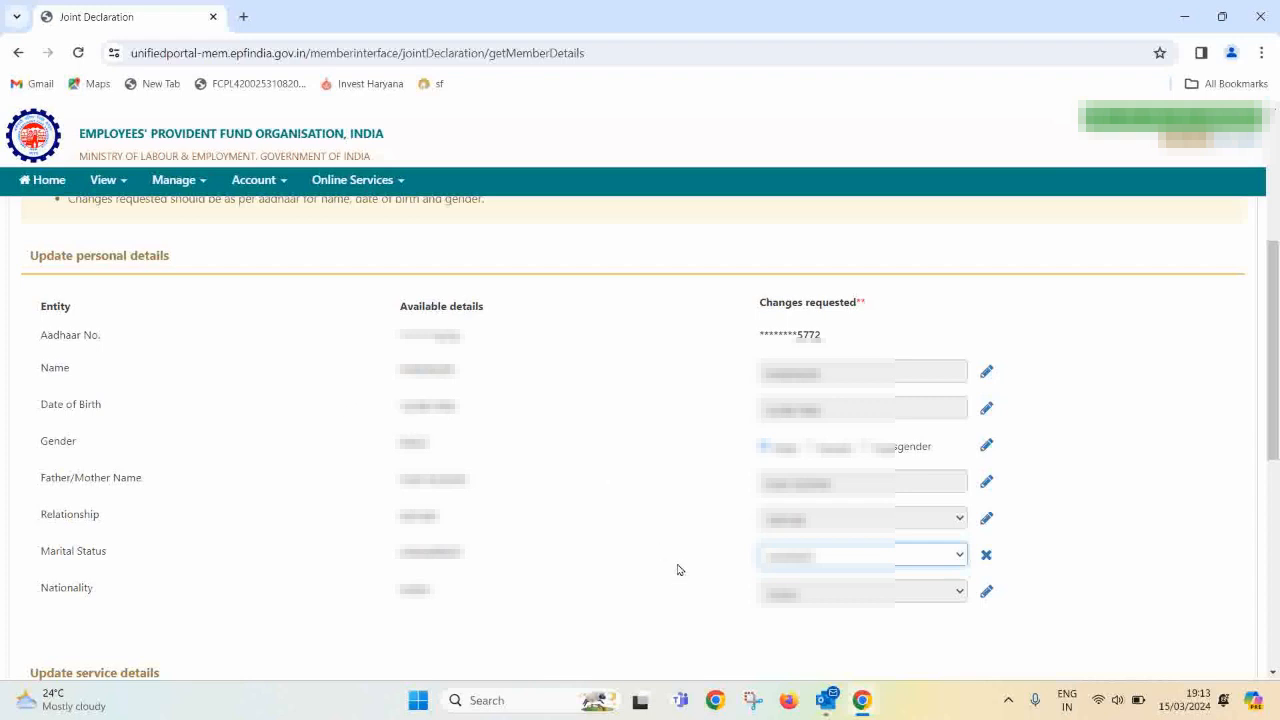
pyautogui.click(830, 560)
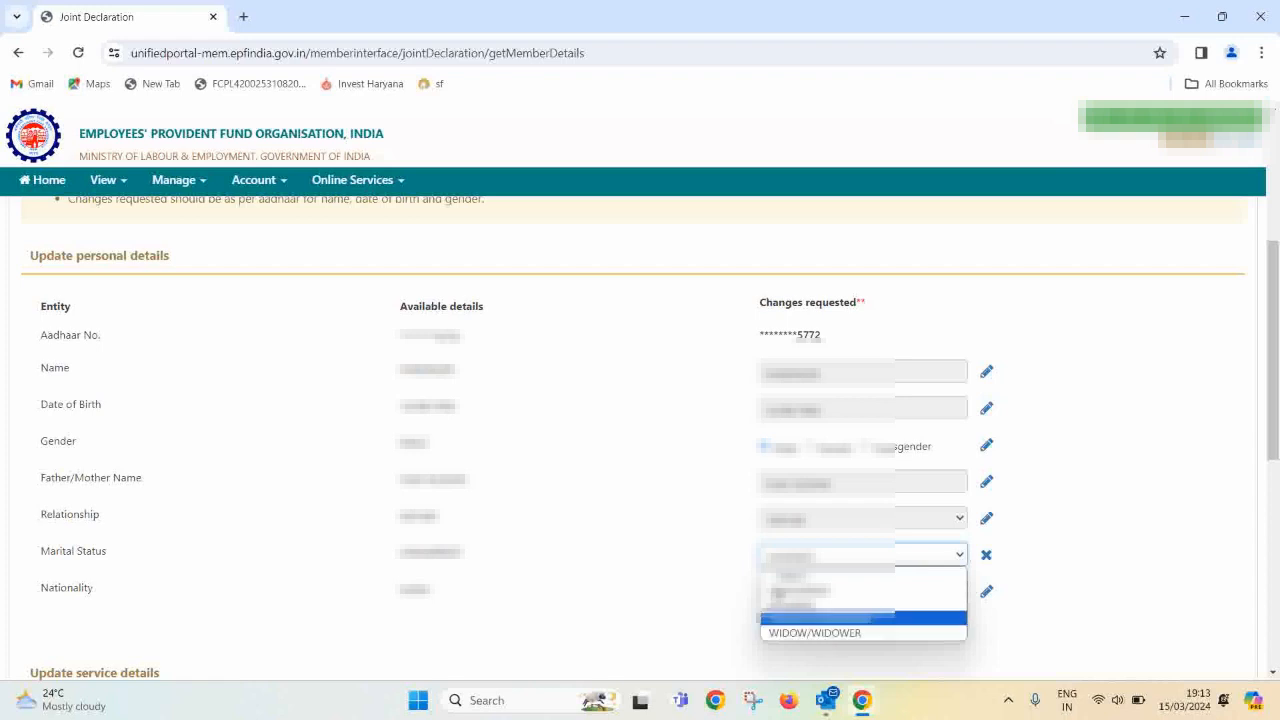
pyautogui.click(716, 586)
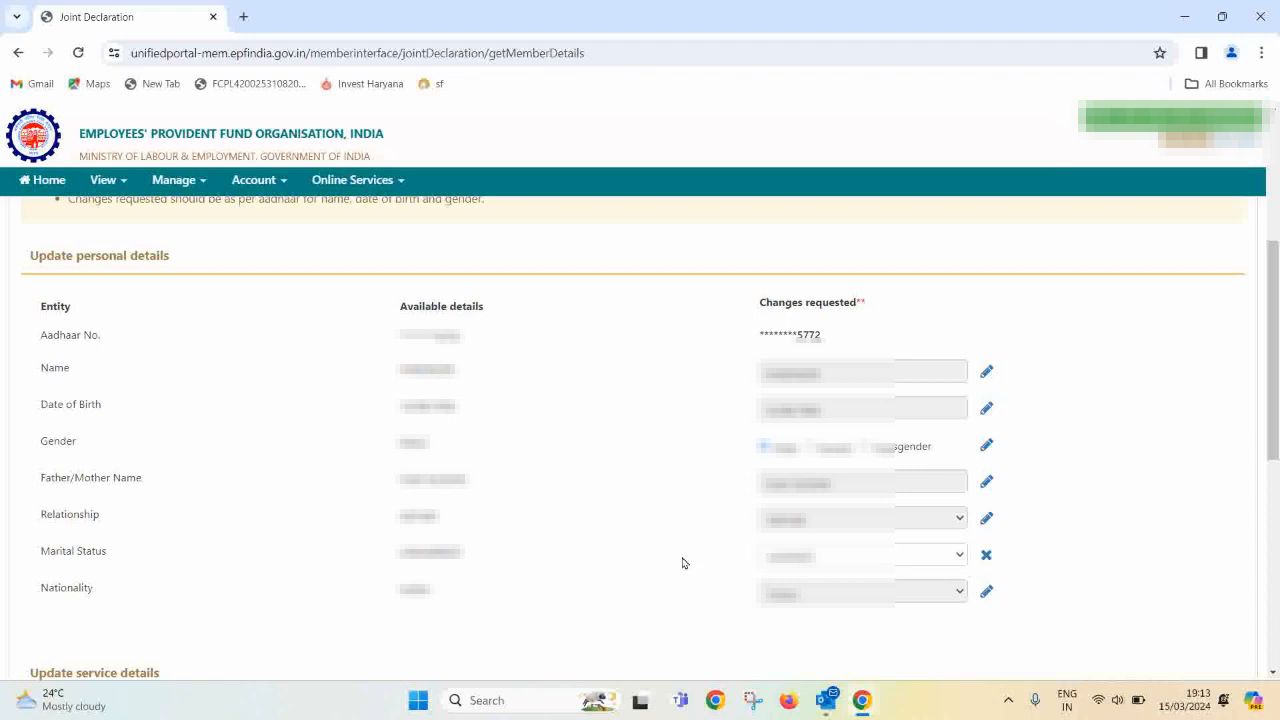
# - Consent to providing the Aadhaar number for the joint declaration and proceed with the requested changes
pyautogui.scroll(-5, 683, 563)
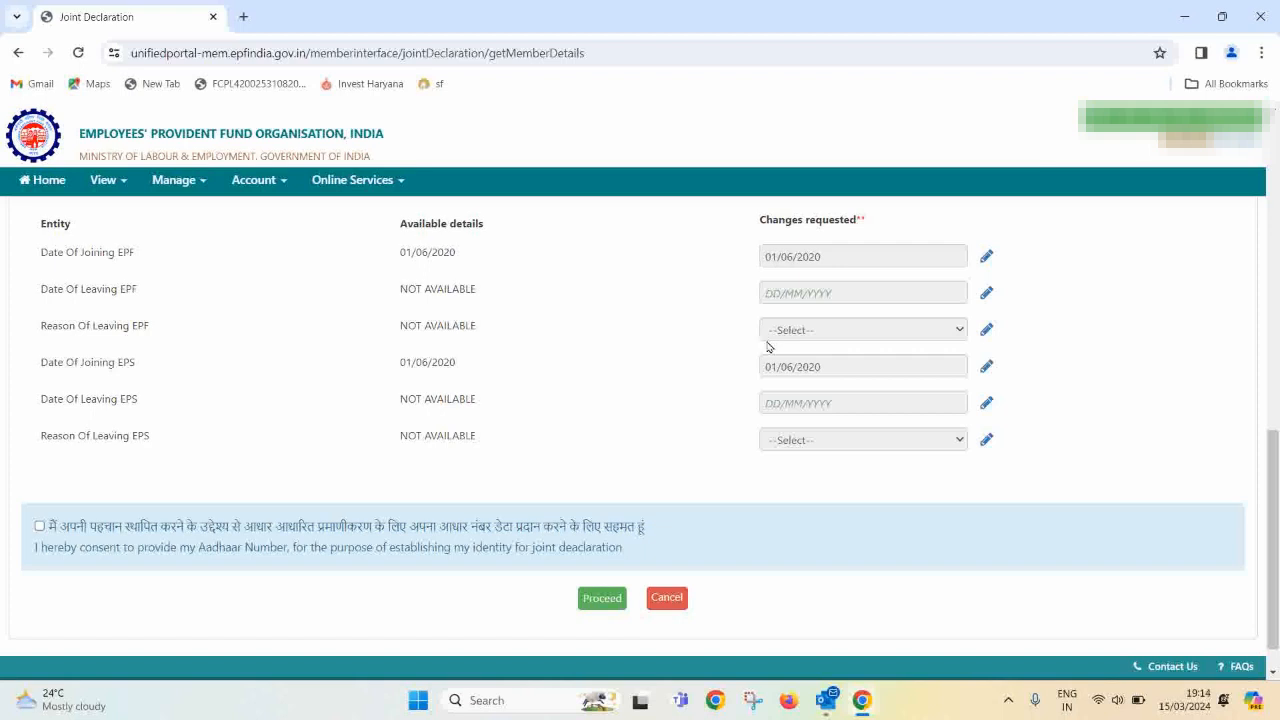
pyautogui.click(40, 527)
pyautogui.click(589, 599)
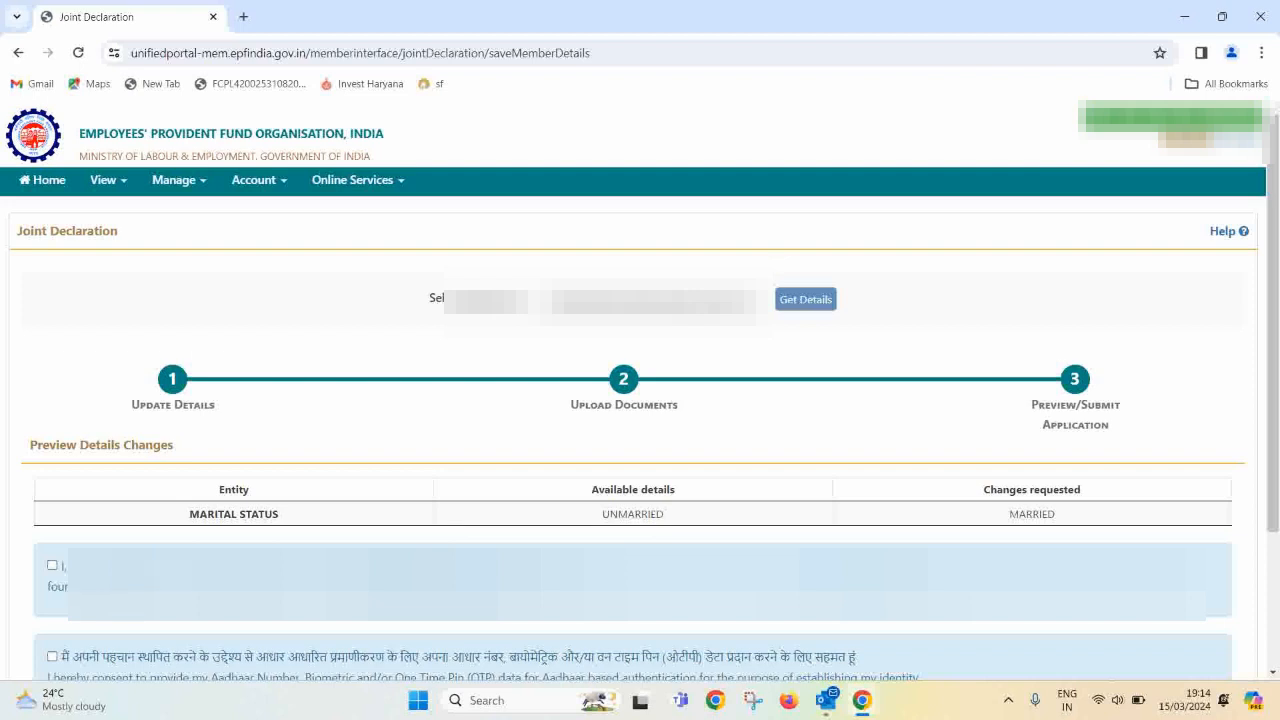
# - Accept both declarations below the previewed marital status change and submit the request through one-time-password verification
pyautogui.click(53, 567)
pyautogui.click(52, 656)
pyautogui.scroll(-2, 143, 443)
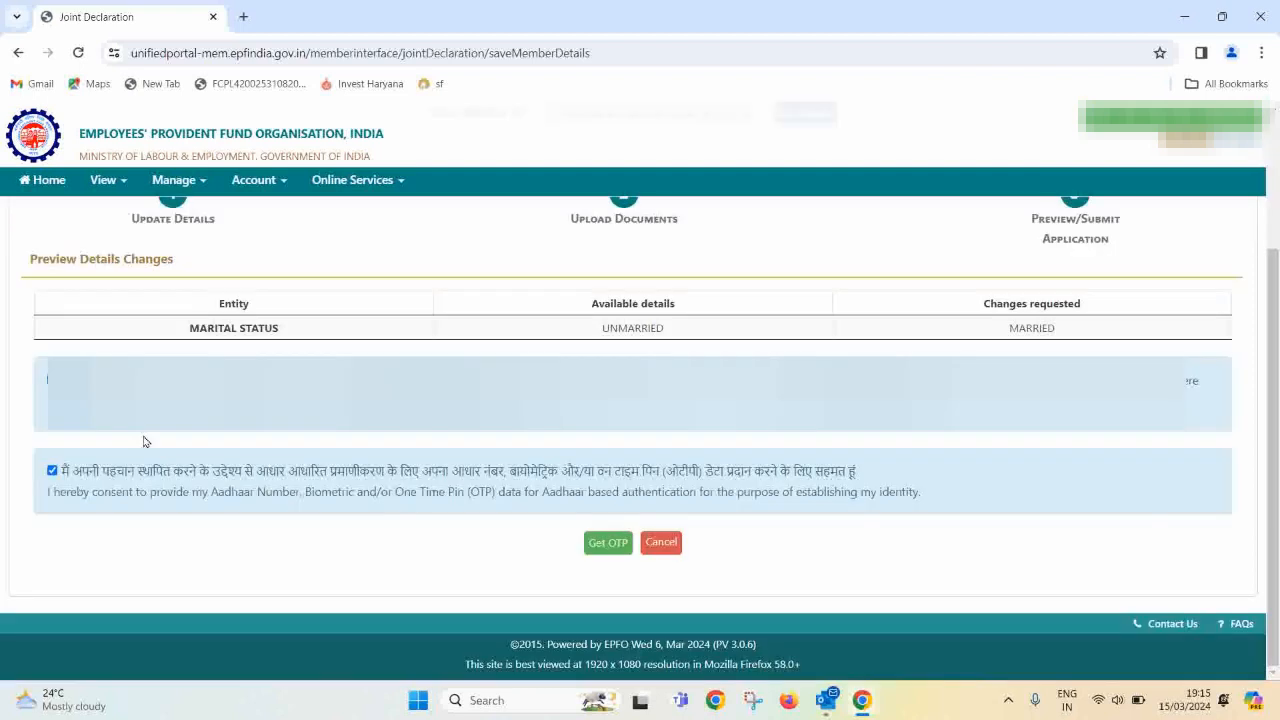
pyautogui.click(599, 542)
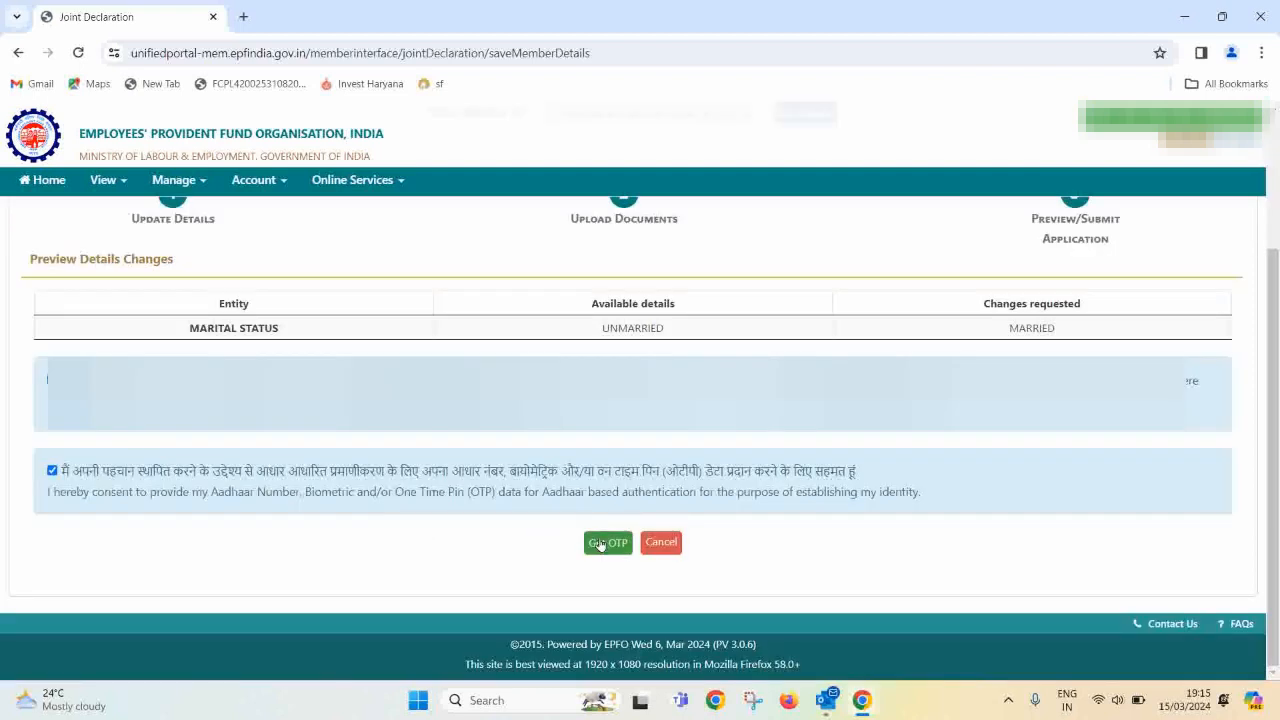
pyautogui.click(600, 547)
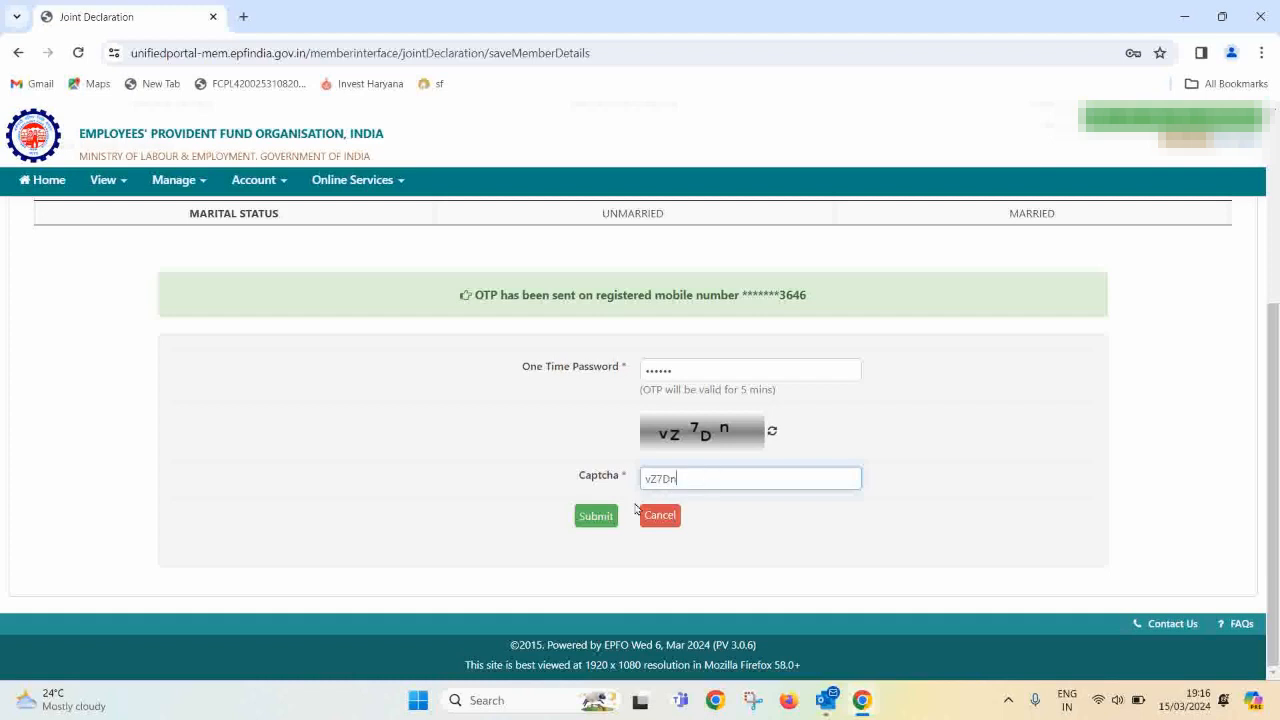
pyautogui.click(598, 520)
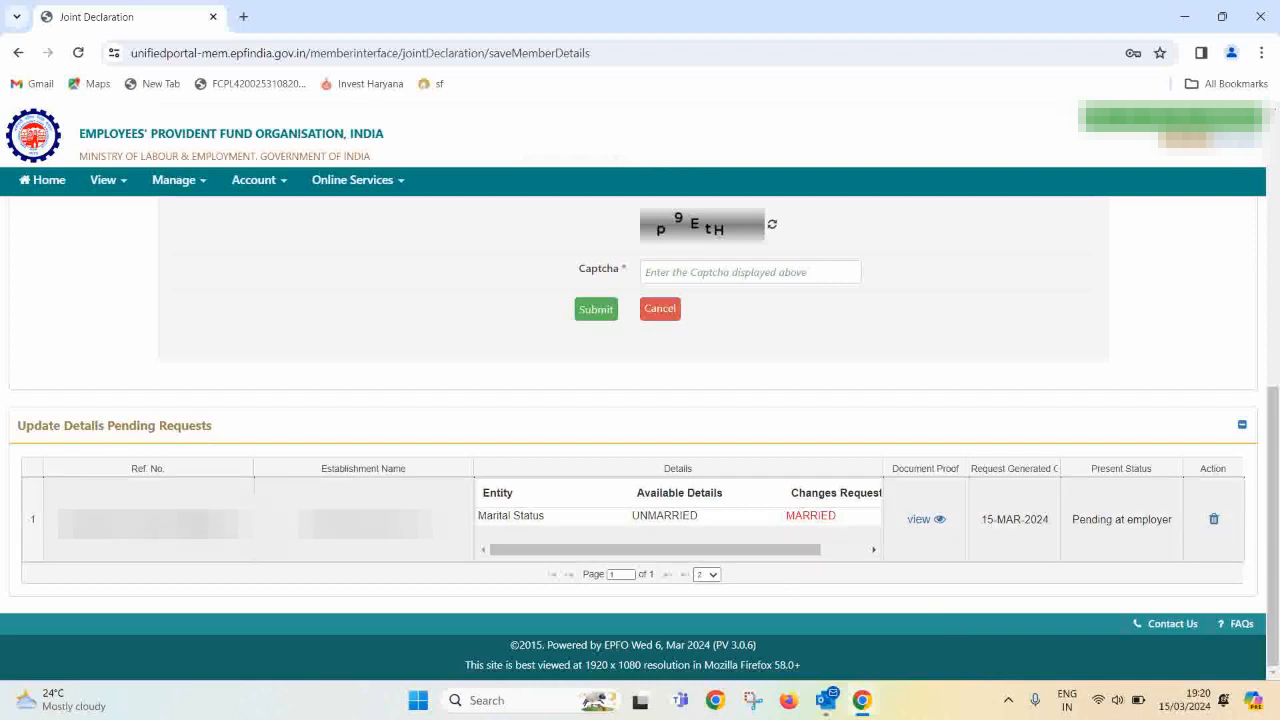
# - Examine the pending update request's reference number, marital status change and present status
pyautogui.moveTo(240, 521); pyautogui.dragTo(58, 521)
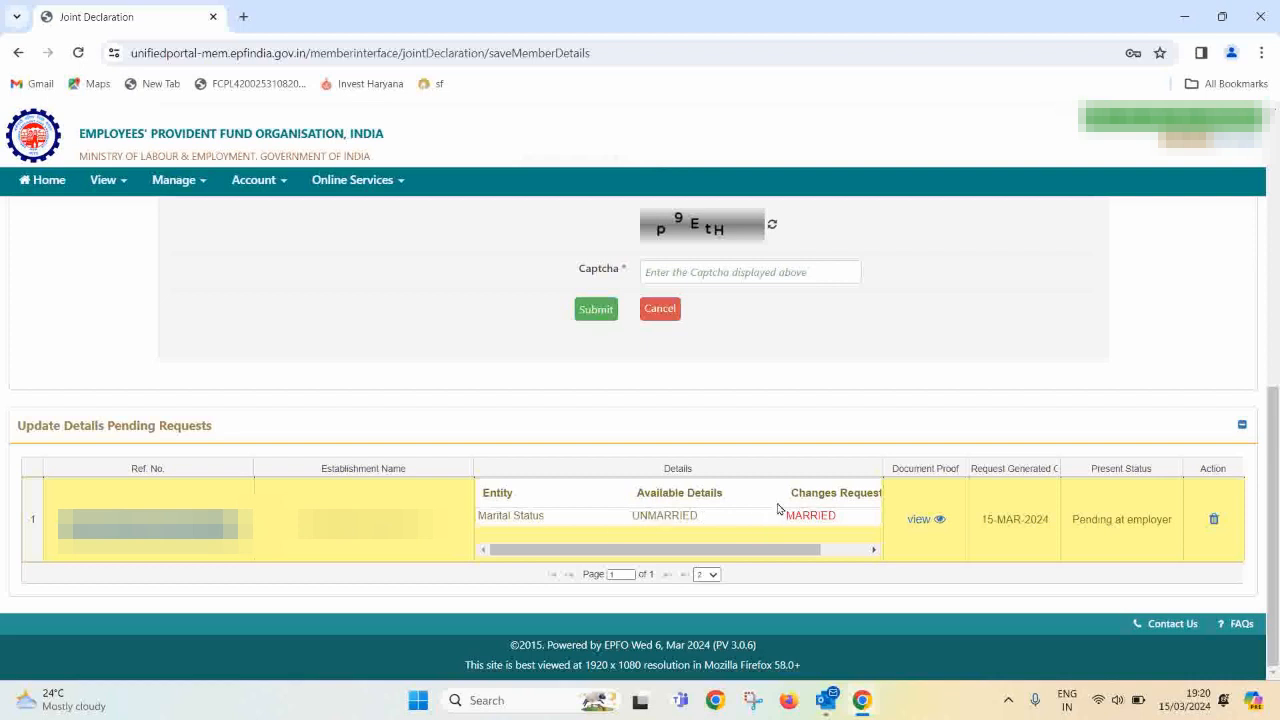
pyautogui.moveTo(696, 515); pyautogui.dragTo(817, 518)
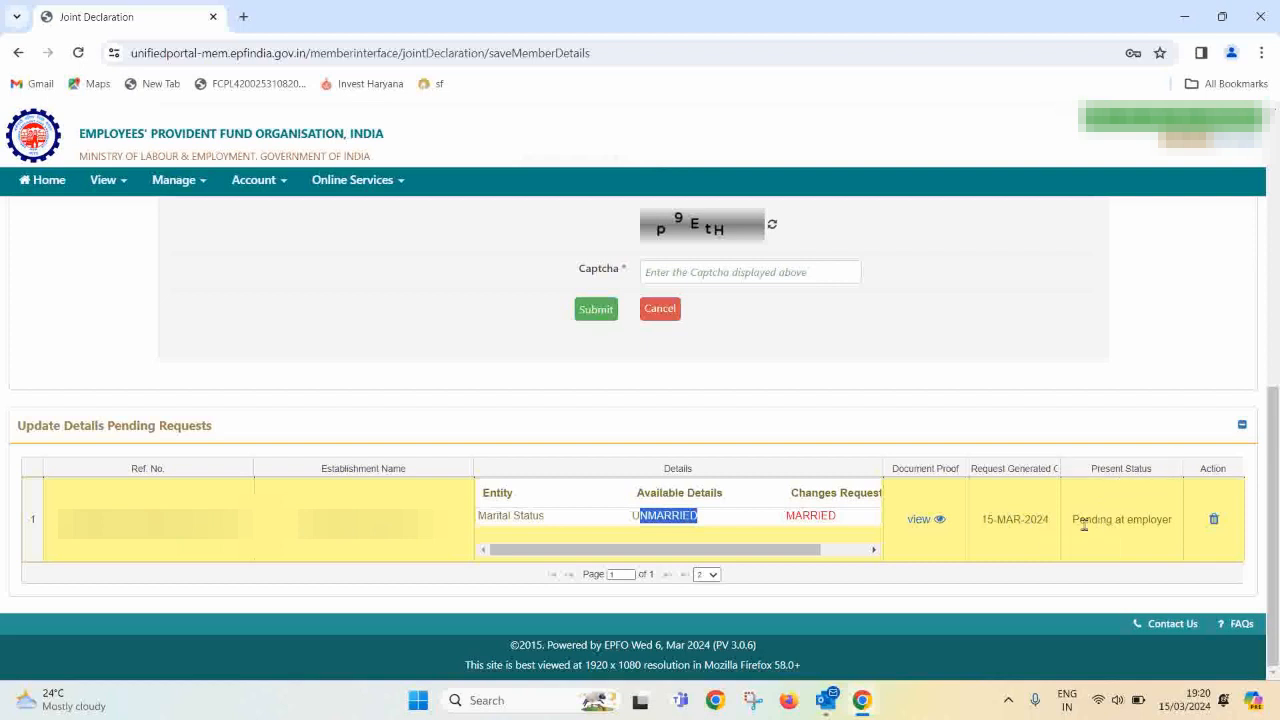
pyautogui.moveTo(1077, 519); pyautogui.dragTo(1176, 520)
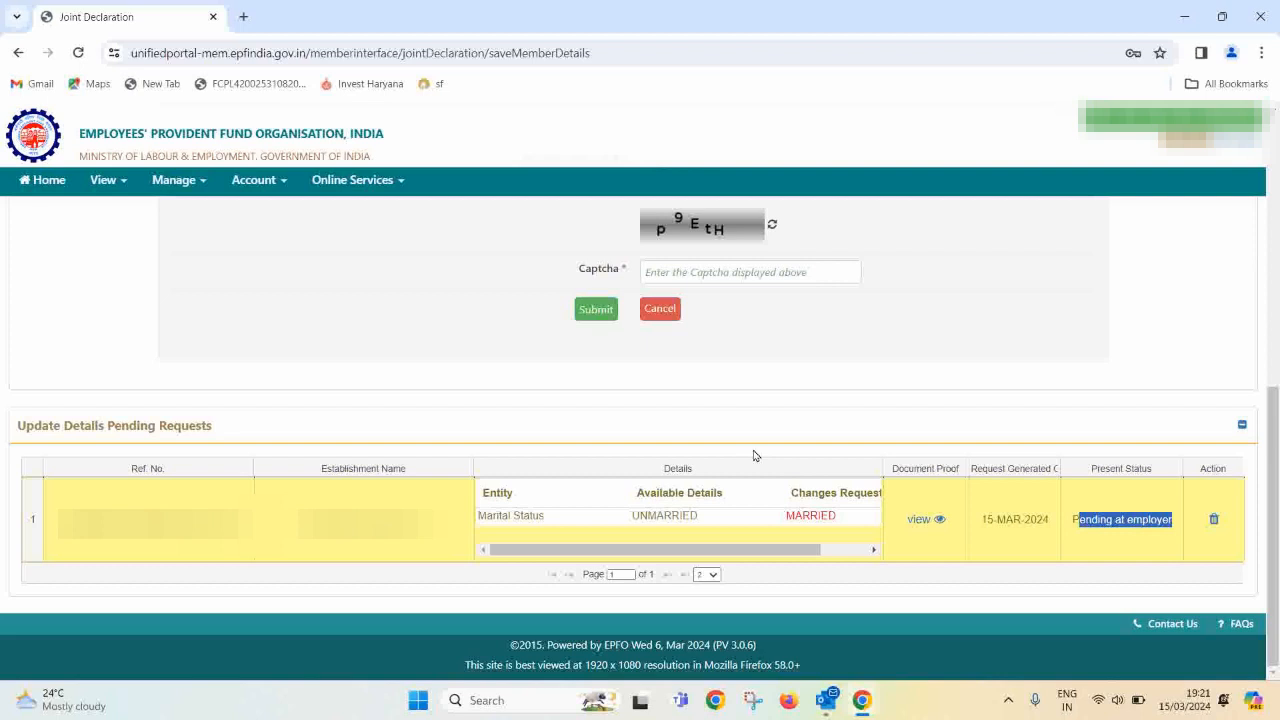
pyautogui.click(195, 190)
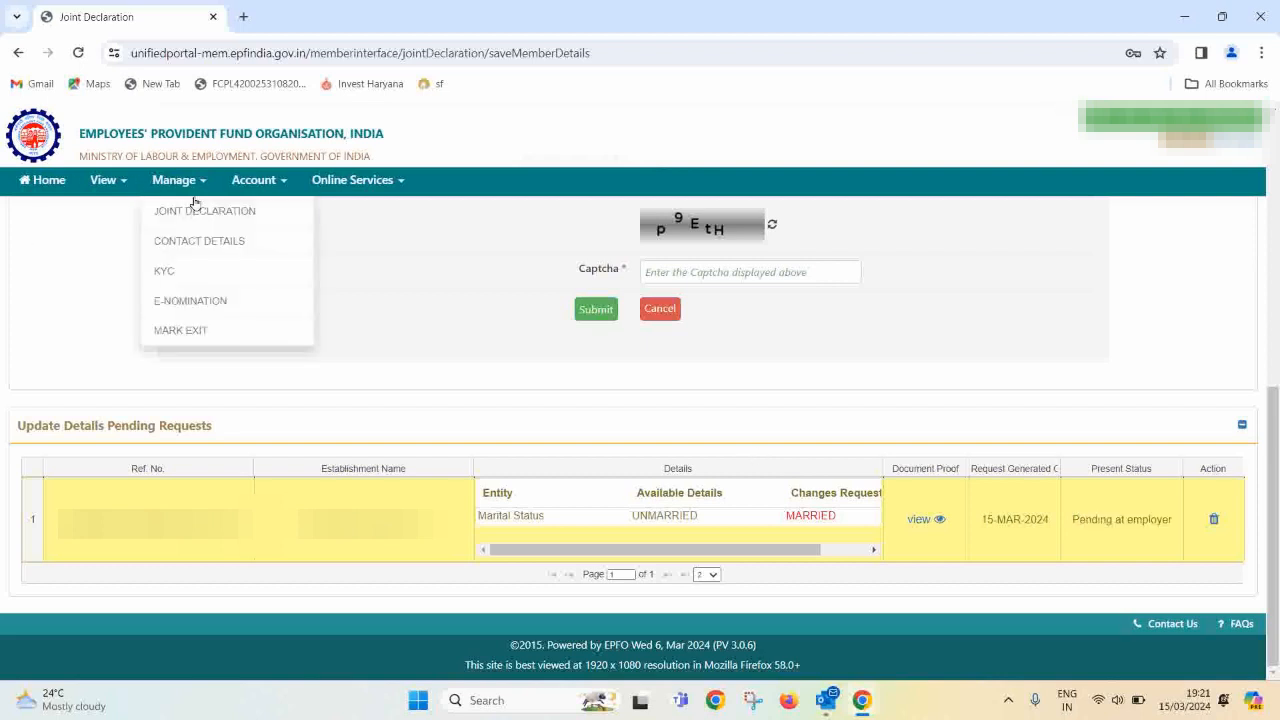
pyautogui.click(110, 265)
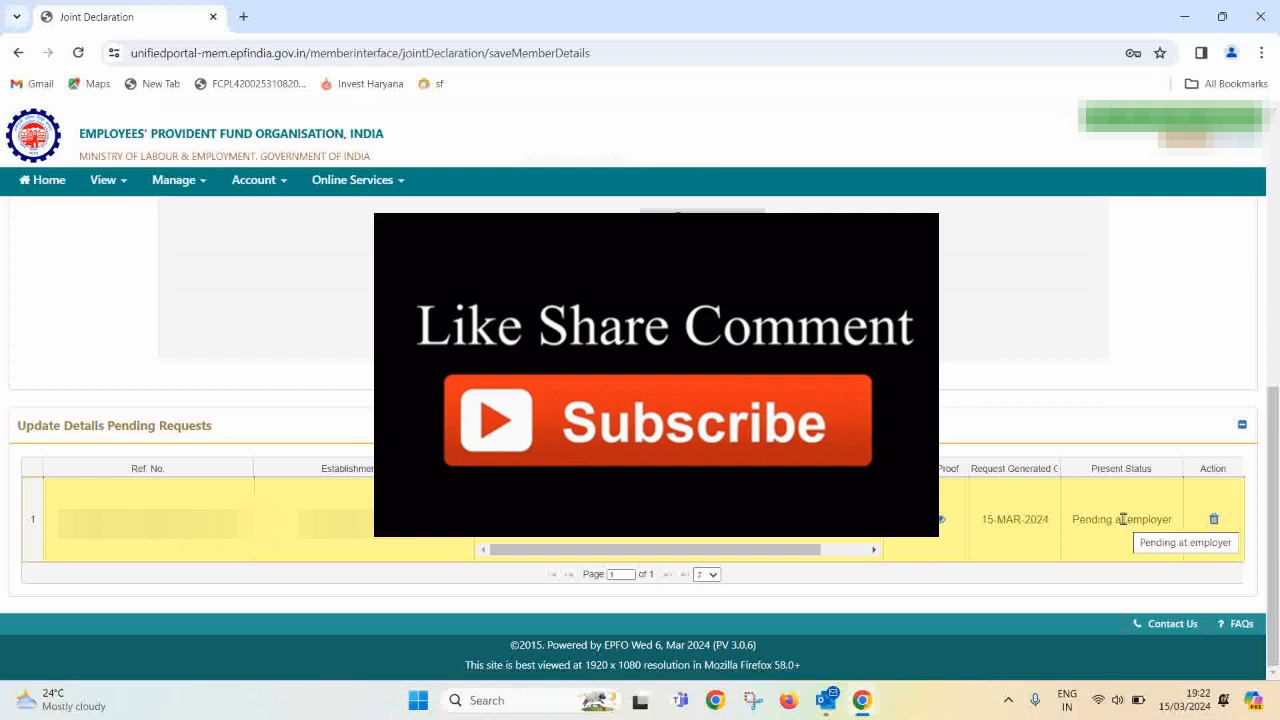
pyautogui.moveTo(1073, 519); pyautogui.dragTo(1193, 567)
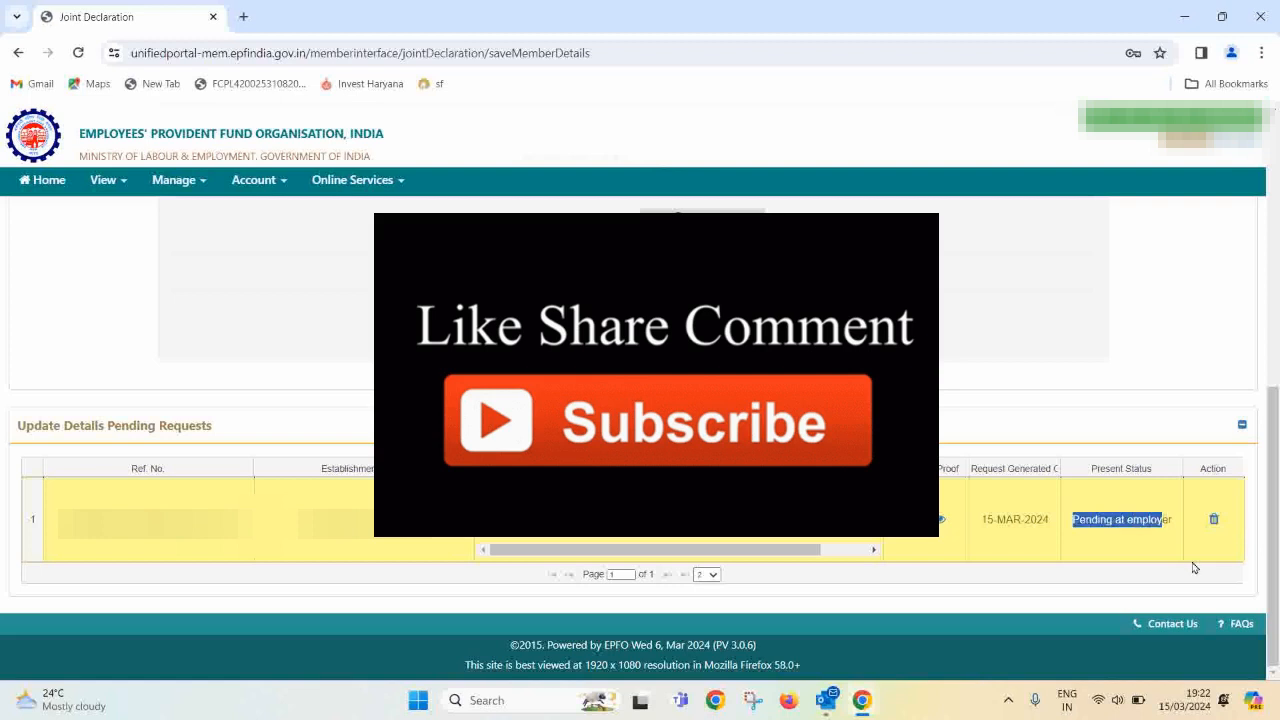